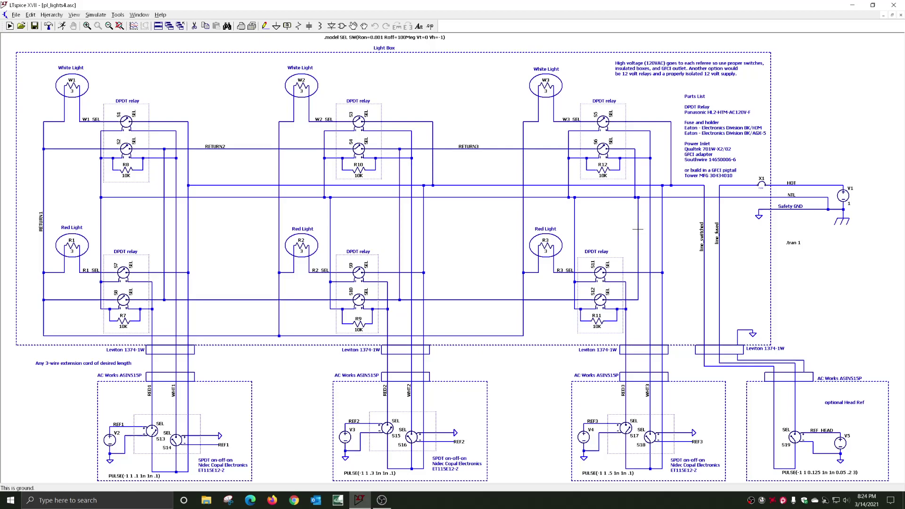
# Highlight the line_switched net, then the ground net, then the RETURN3 net via Highlight Net.
pyautogui.rightClick(663, 272)
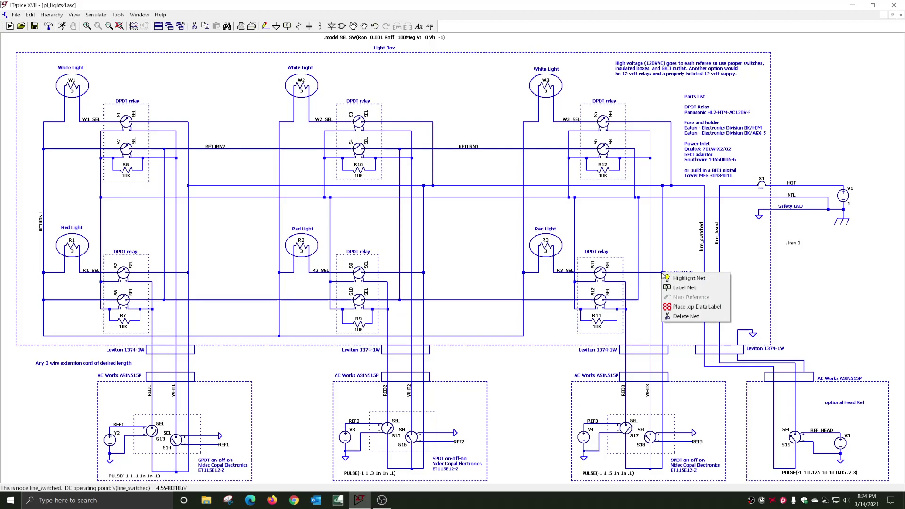
pyautogui.click(677, 278)
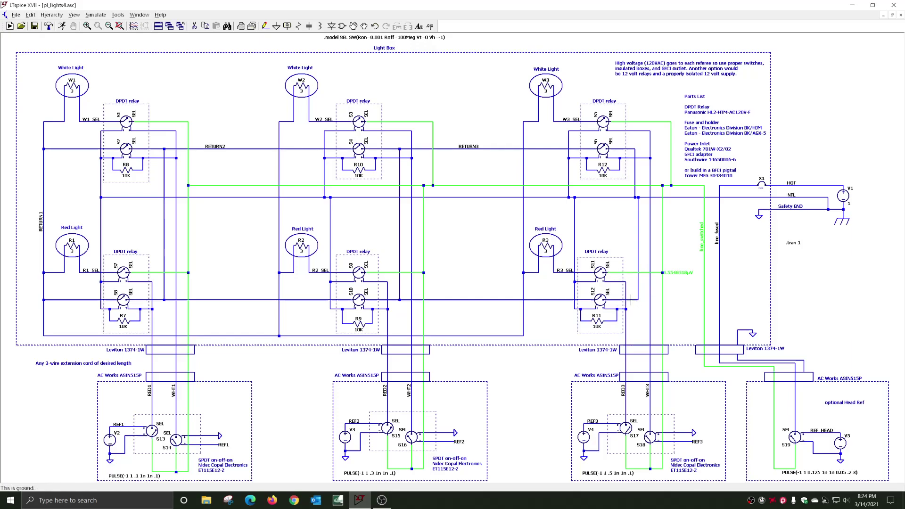
pyautogui.rightClick(632, 300)
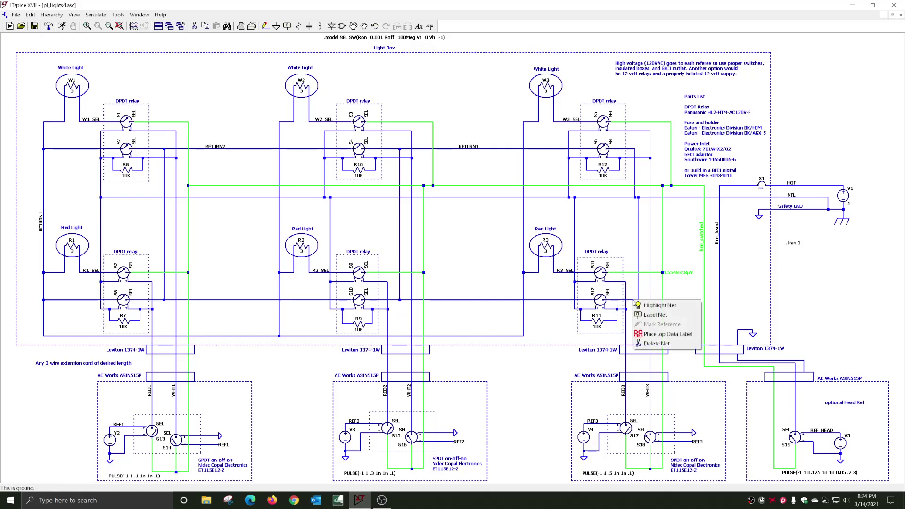
pyautogui.click(669, 305)
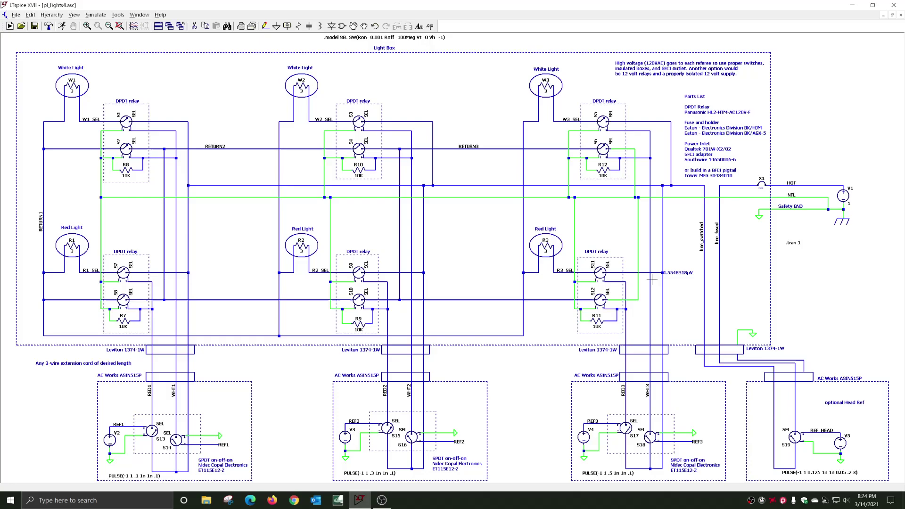
pyautogui.rightClick(499, 299)
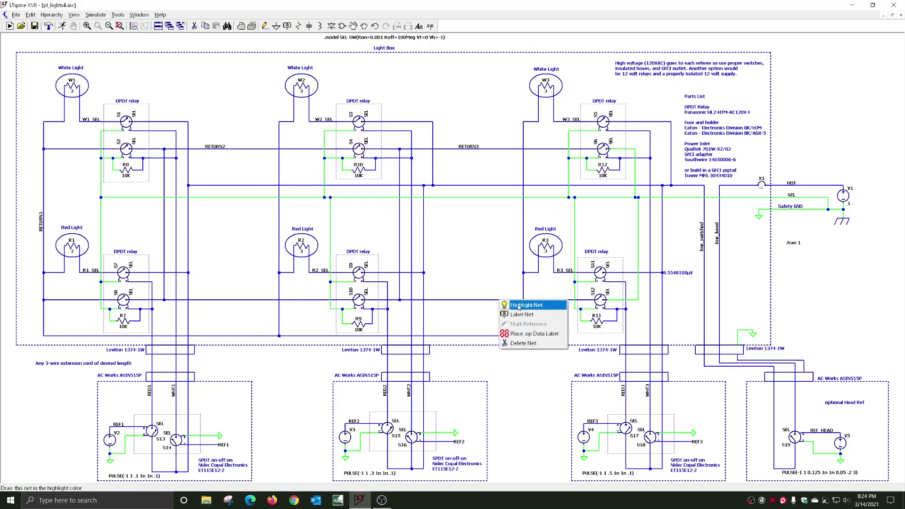
pyautogui.click(520, 303)
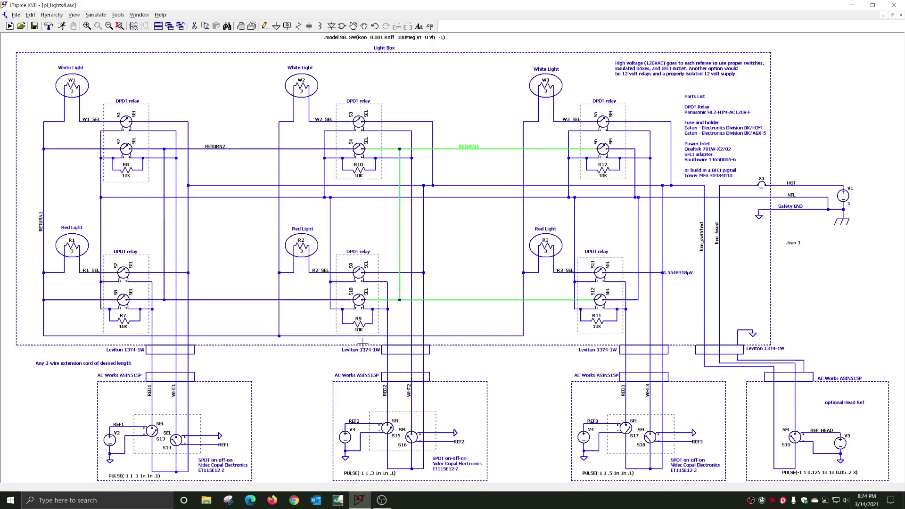
# Place a .op data label on the RETURN2 wire showing 2.7303088µV.
pyautogui.rightClick(249, 301)
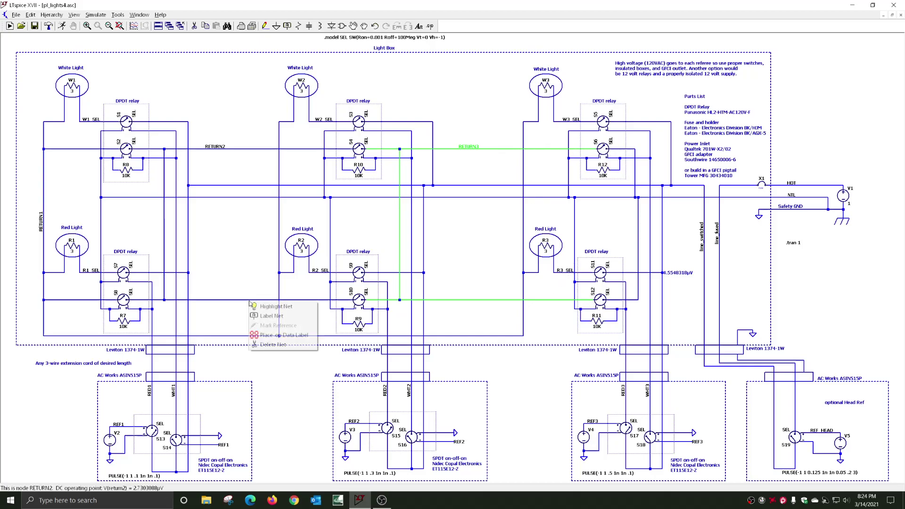
pyautogui.rightClick(235, 300)
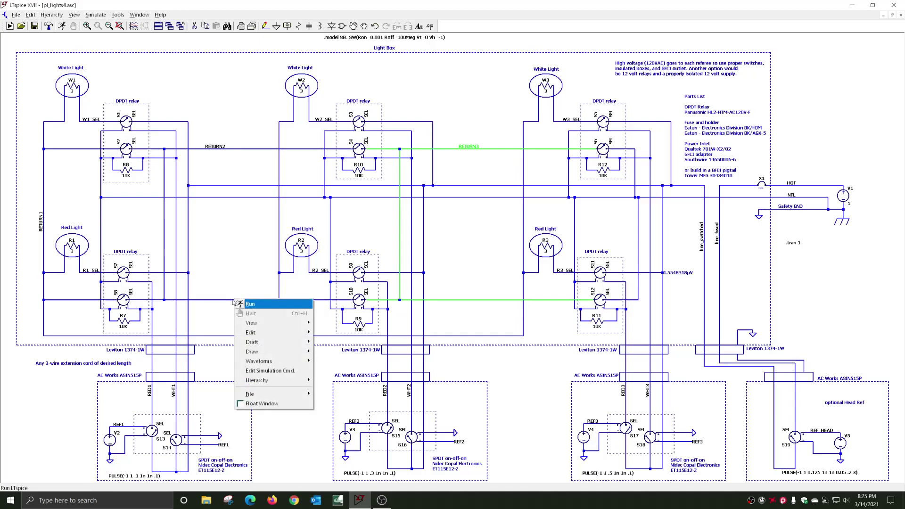
pyautogui.click(221, 301)
pyautogui.rightClick(221, 302)
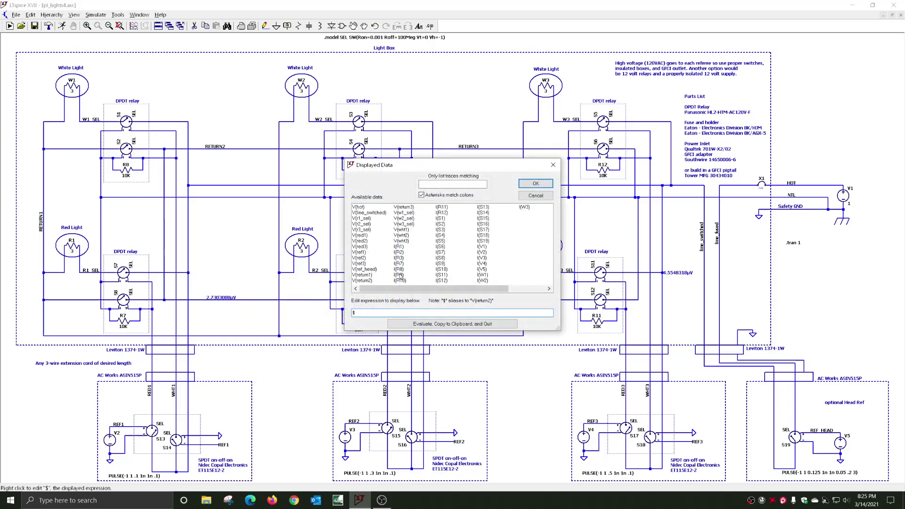
pyautogui.press('Escape')
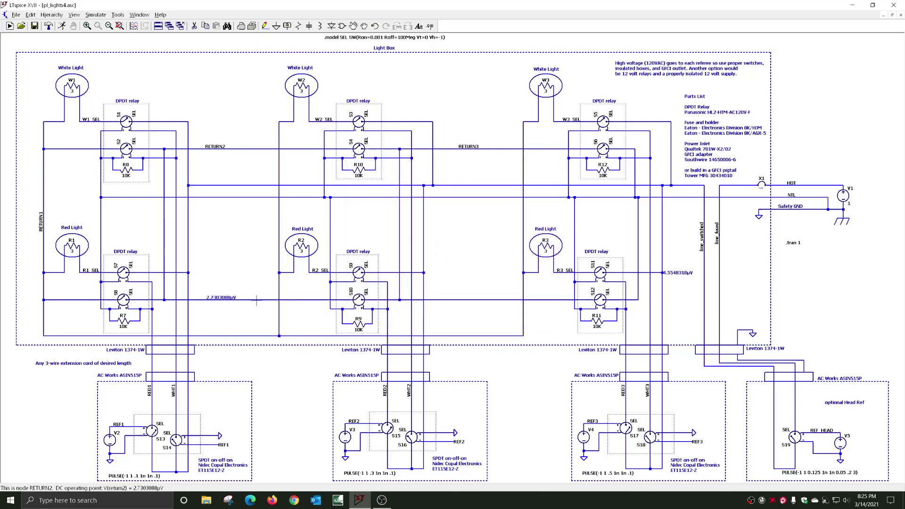
# Highlight the RETURN2 net, then the RETURN1 net.
pyautogui.rightClick(256, 300)
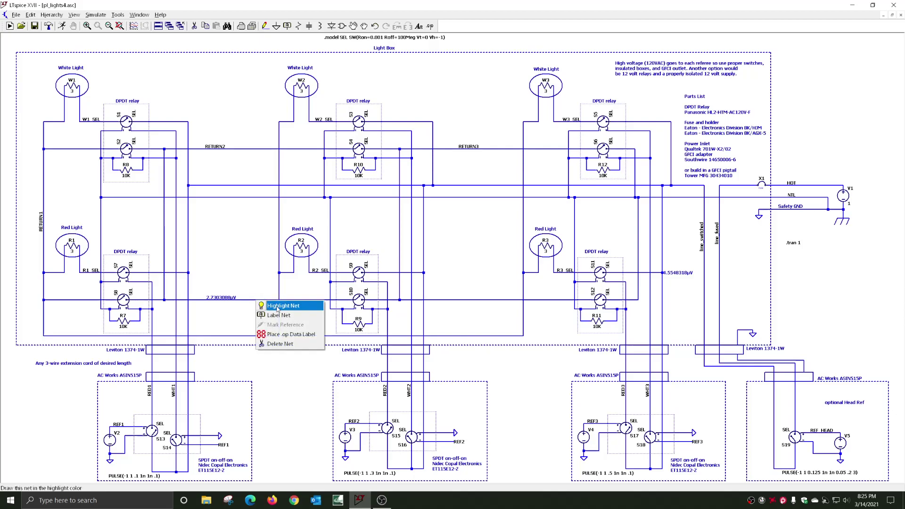
pyautogui.click(277, 307)
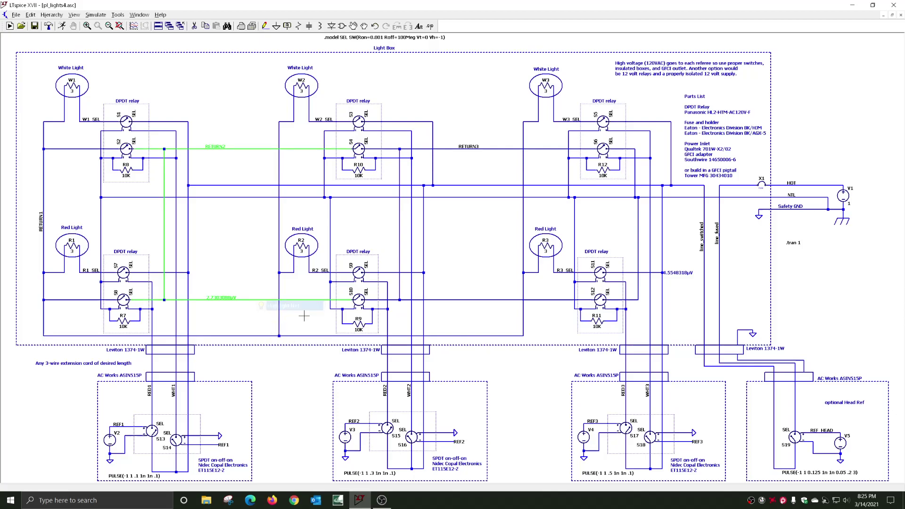
pyautogui.rightClick(68, 300)
pyautogui.click(103, 305)
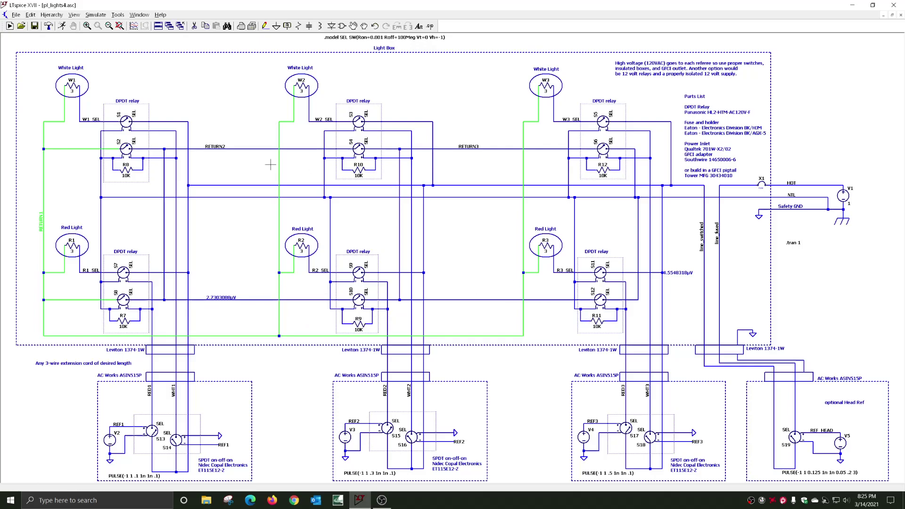
# Run the transient simulation and probe the REF1 reference voltage.
pyautogui.click(61, 27)
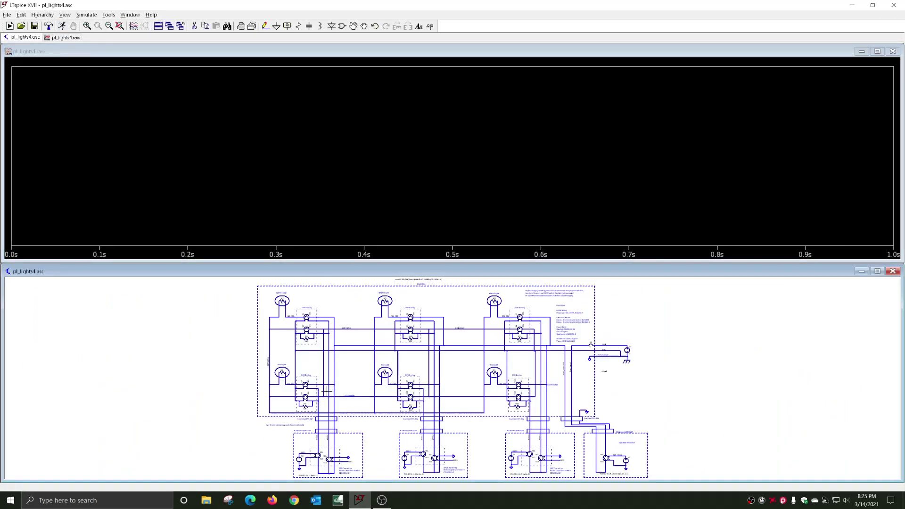
pyautogui.moveTo(268, 443); pyautogui.dragTo(264, 348)
pyautogui.scroll(1, 265, 349)
pyautogui.scroll(4, 325, 364)
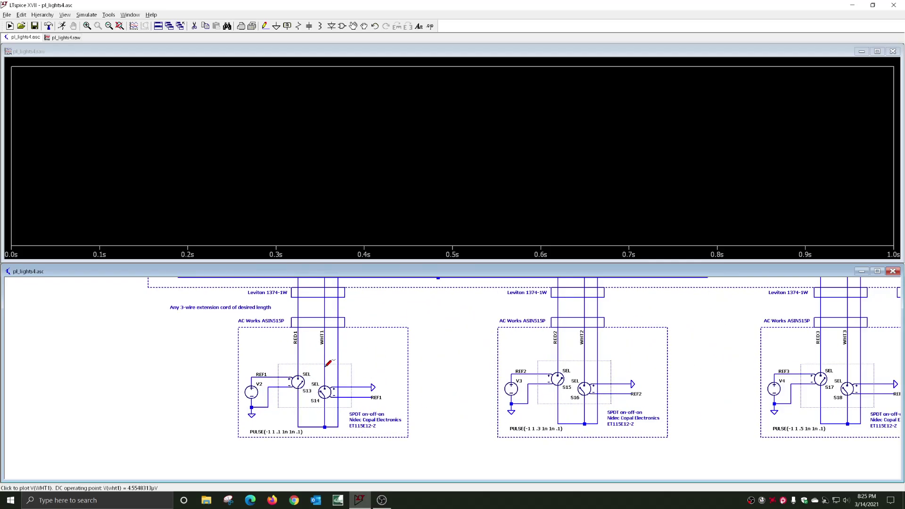
pyautogui.click(265, 378)
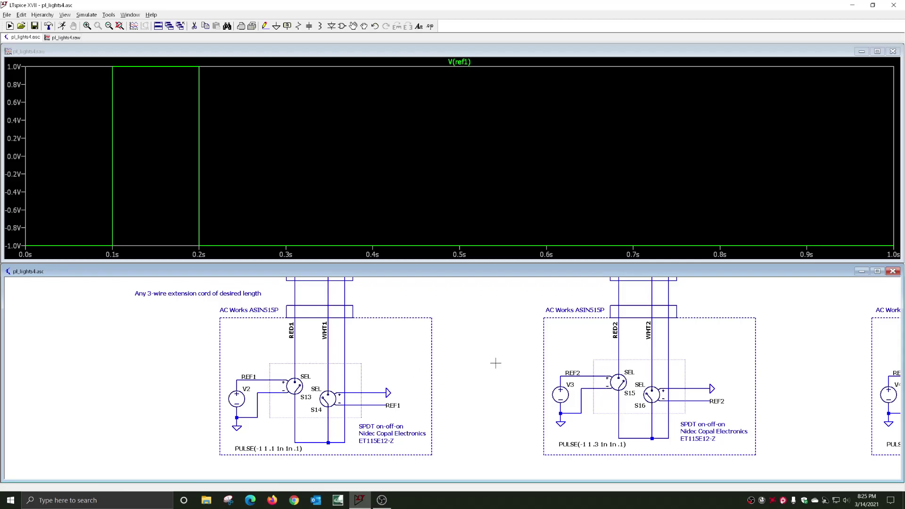
# Probe the REF2 and REF3 signals, then leave only V(ref1), the 0.1–0.2 s pulse, plotted.
pyautogui.click(601, 376)
pyautogui.moveTo(787, 392); pyautogui.dragTo(571, 389)
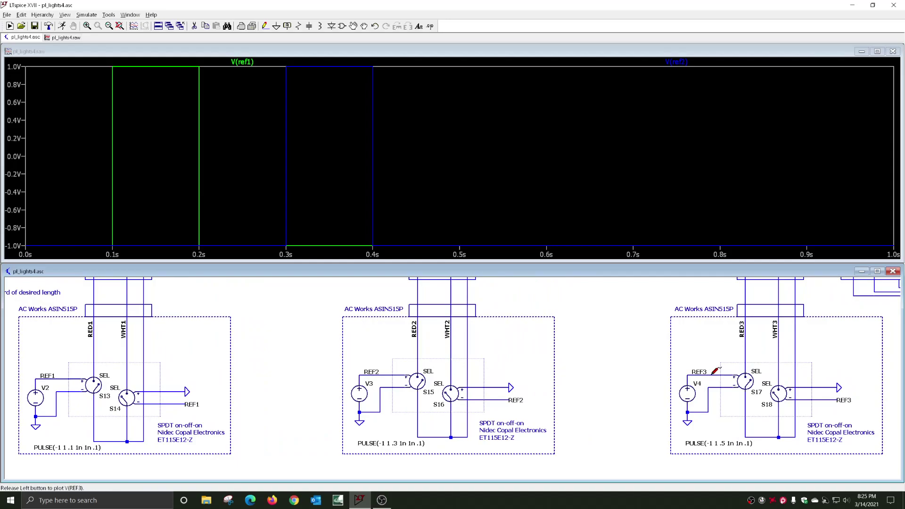
pyautogui.click(713, 375)
pyautogui.click(715, 375)
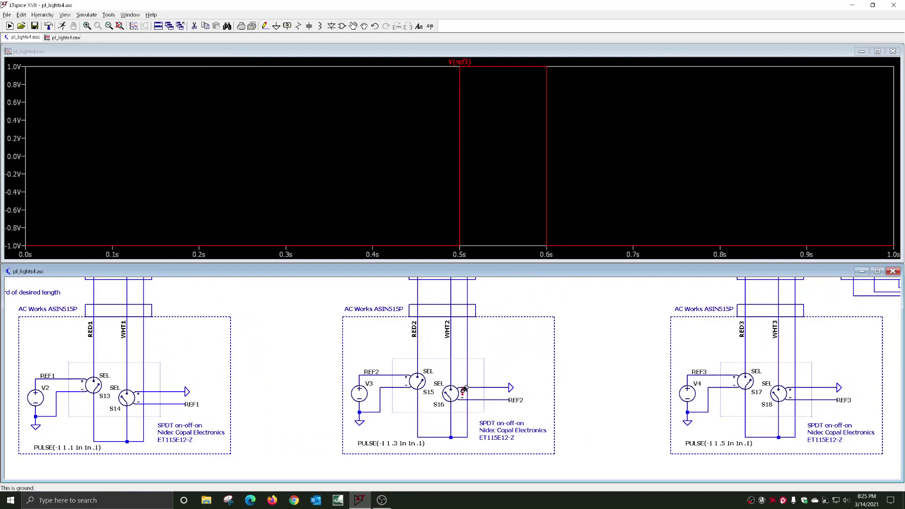
pyautogui.click(386, 373)
pyautogui.click(385, 373)
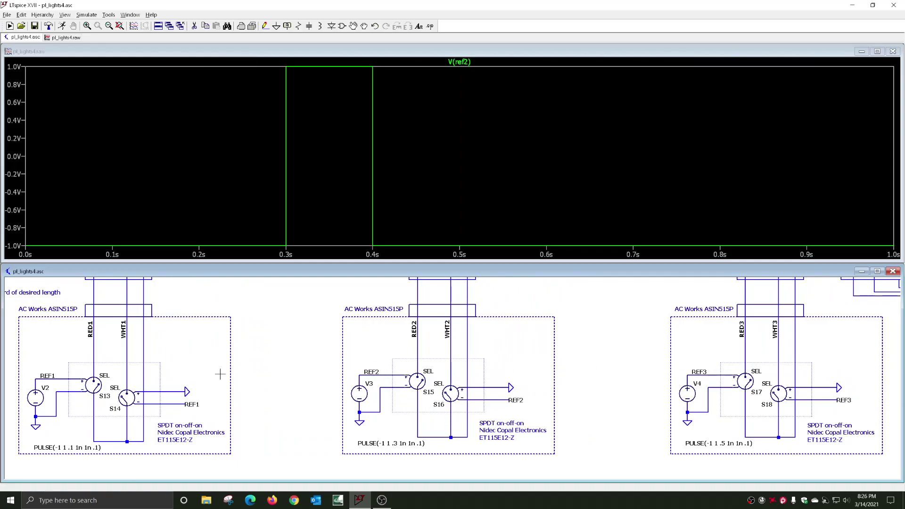
pyautogui.click(68, 375)
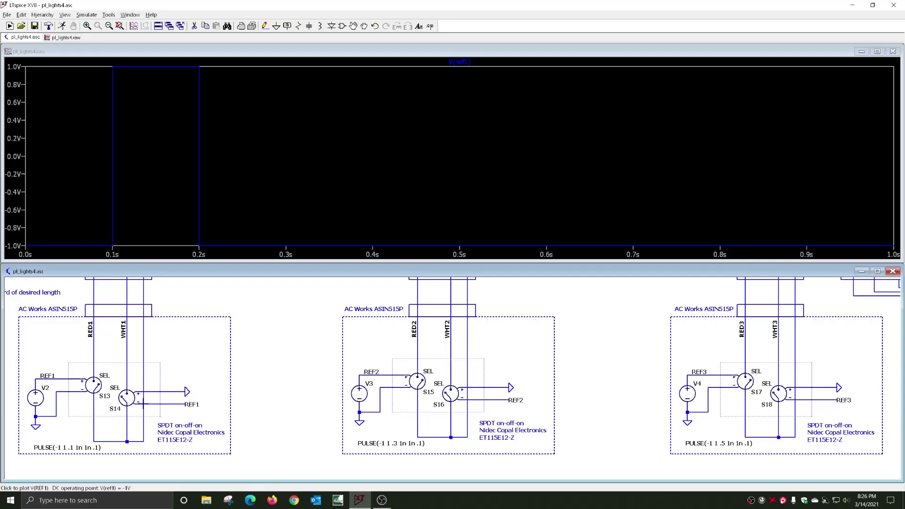
pyautogui.moveTo(268, 336); pyautogui.dragTo(430, 354)
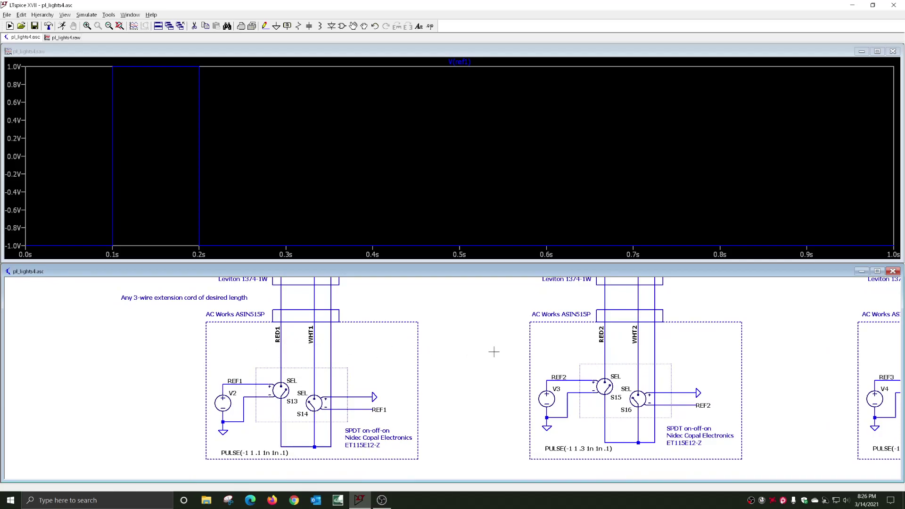
pyautogui.moveTo(491, 369); pyautogui.dragTo(5, 334)
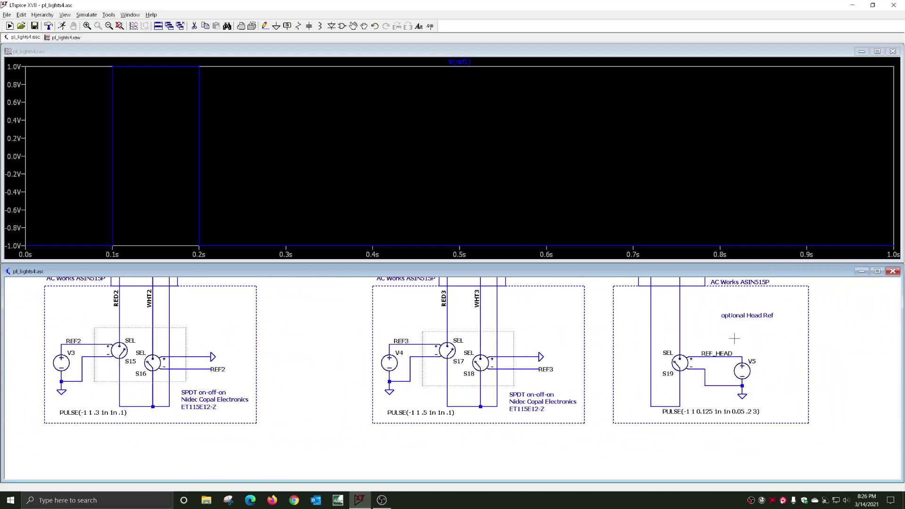
pyautogui.moveTo(849, 337); pyautogui.dragTo(848, 337)
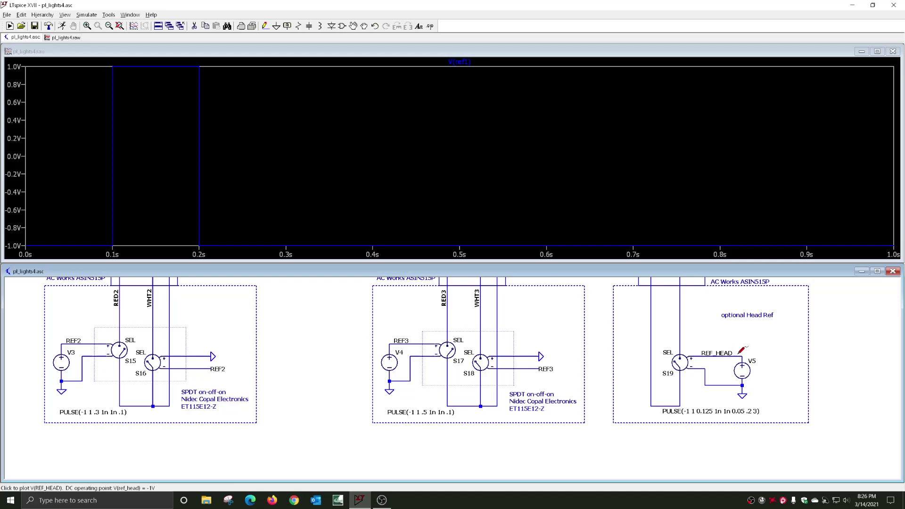
pyautogui.click(740, 353)
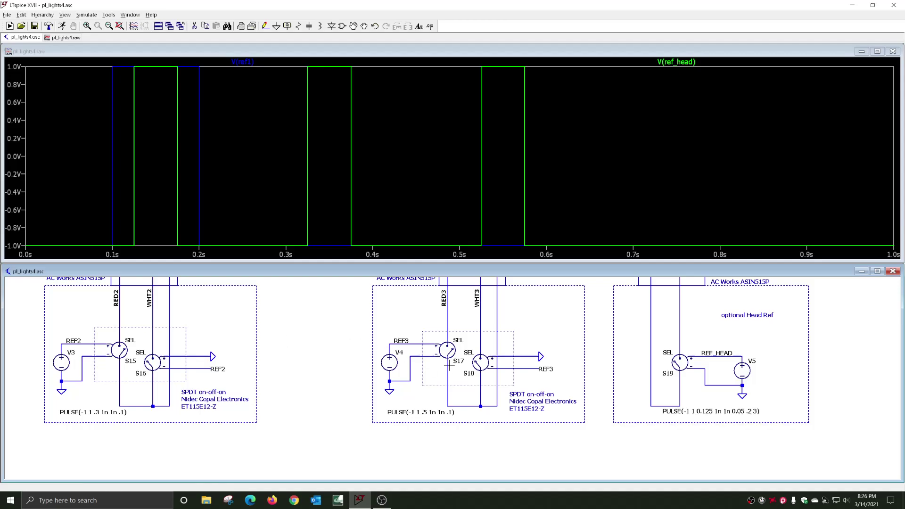
pyautogui.click(418, 342)
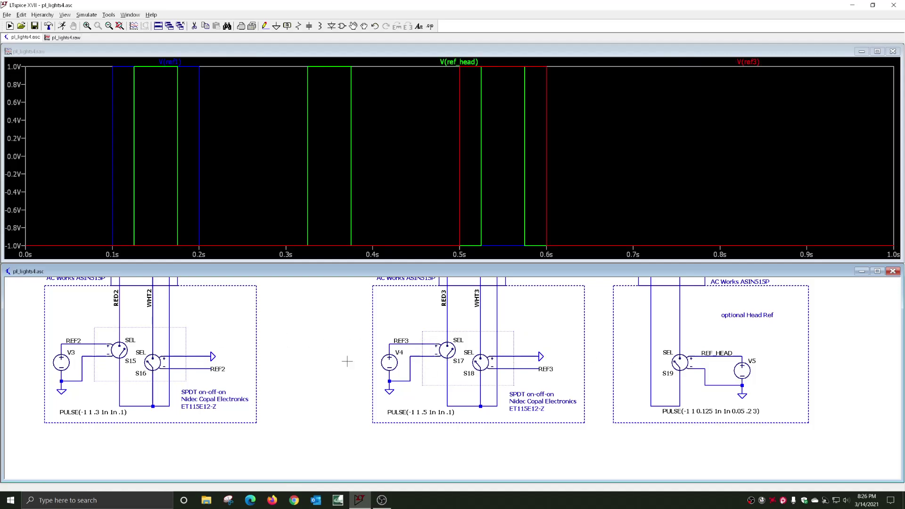
pyautogui.press('Left')
pyautogui.press('Left')
pyautogui.press('Left')
pyautogui.press('Left')
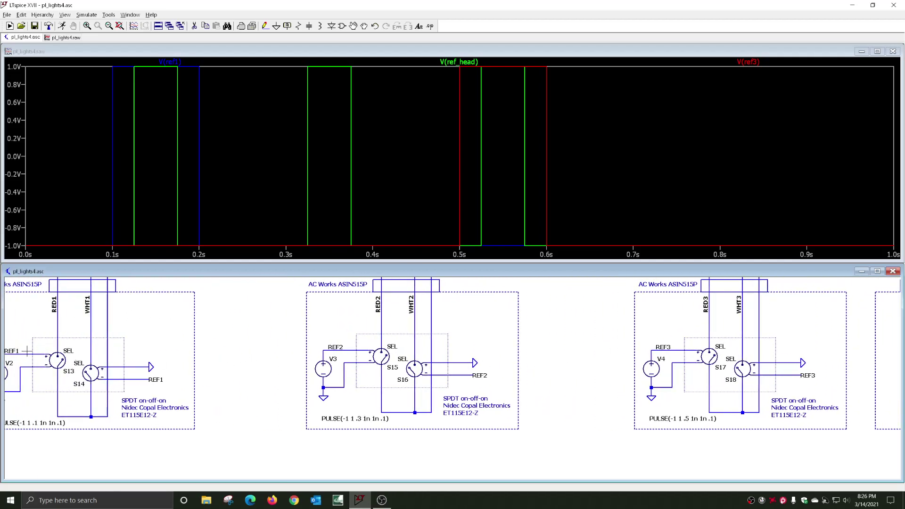
pyautogui.click(29, 349)
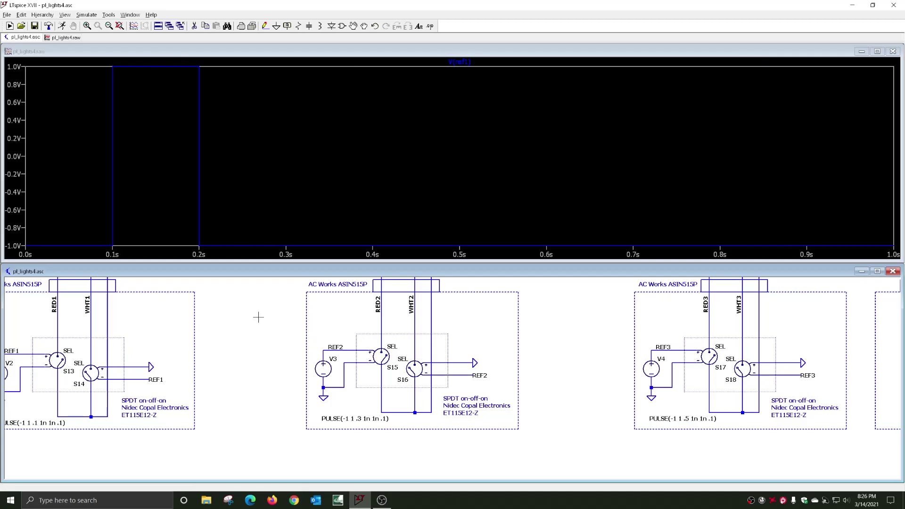
# Add the red lamp current I(R1) to the plot.
pyautogui.moveTo(258, 317); pyautogui.dragTo(574, 336)
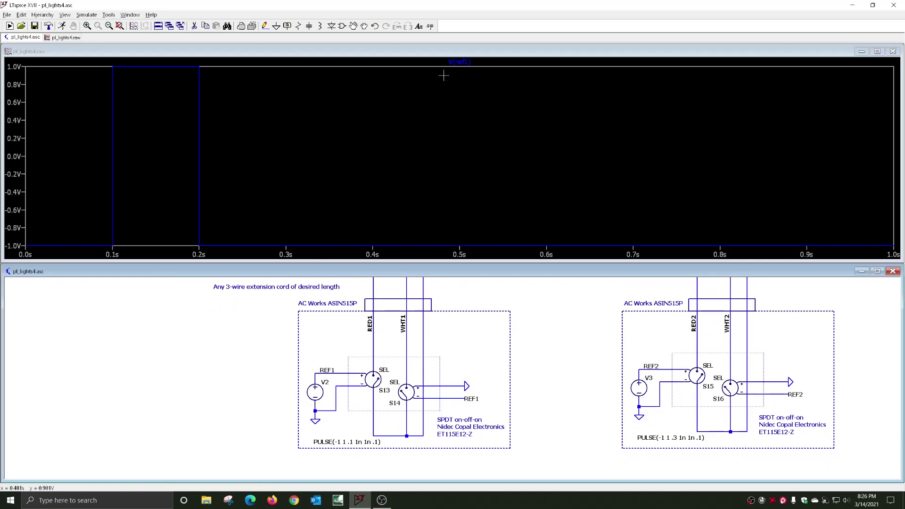
pyautogui.moveTo(269, 315); pyautogui.dragTo(300, 446)
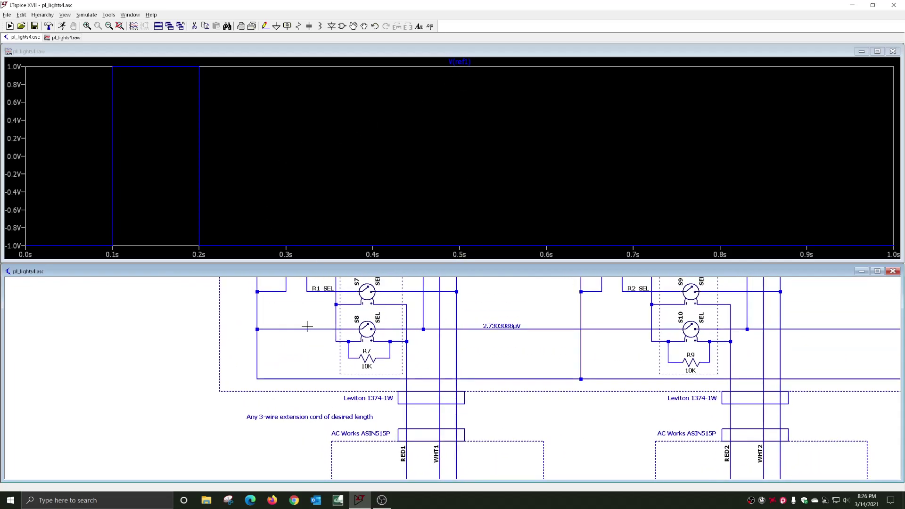
pyautogui.moveTo(315, 313); pyautogui.dragTo(335, 405)
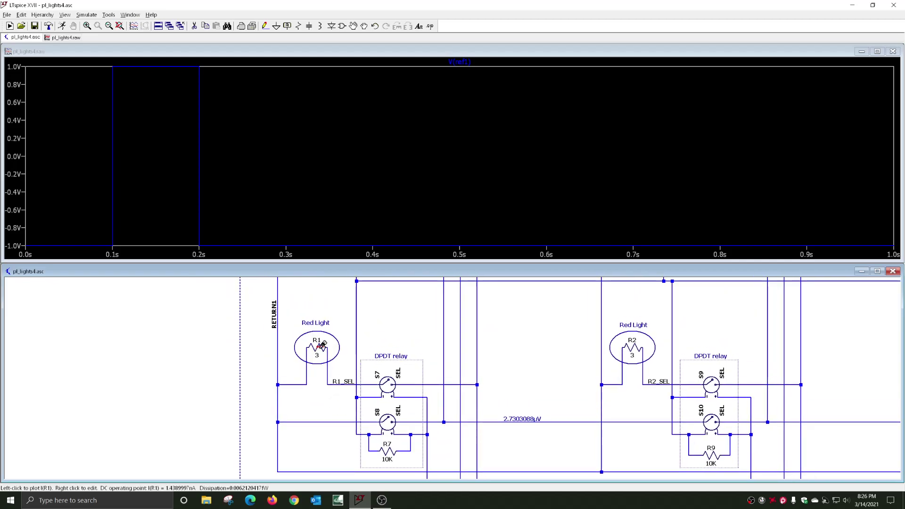
pyautogui.click(322, 344)
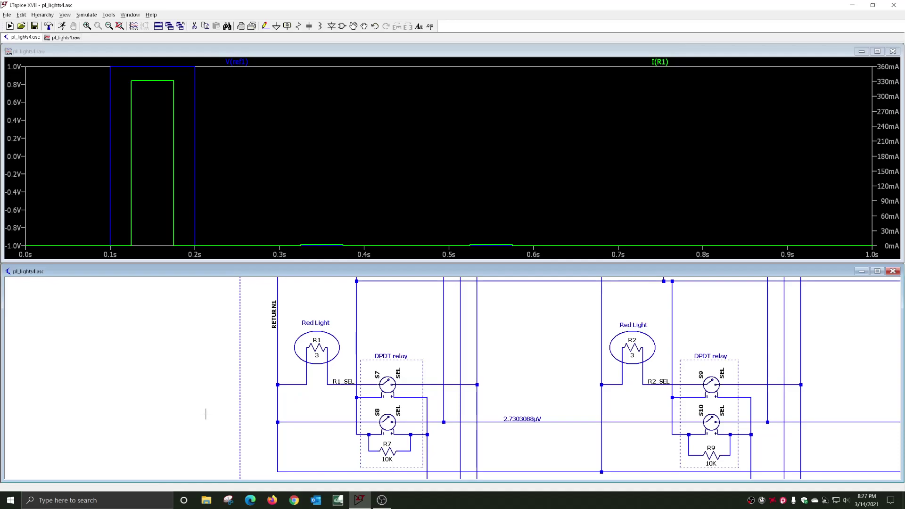
# Add the white lamp current I(W1) and maximize the schematic window.
pyautogui.moveTo(207, 339)
pyautogui.mouseDown()
pyautogui.moveTo(206, 439)
pyautogui.moveTo(228, 450)
pyautogui.moveTo(220, 352)
pyautogui.moveTo(220, 404)
pyautogui.mouseUp()
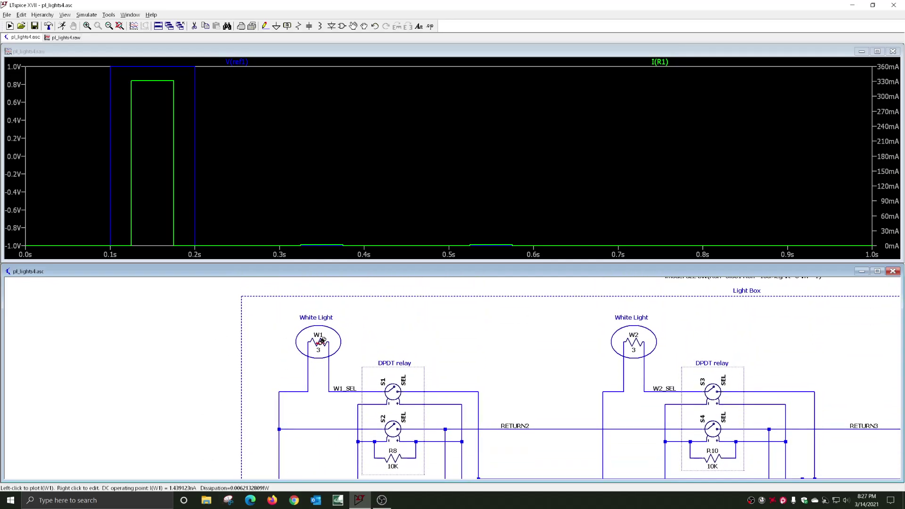
pyautogui.click(318, 343)
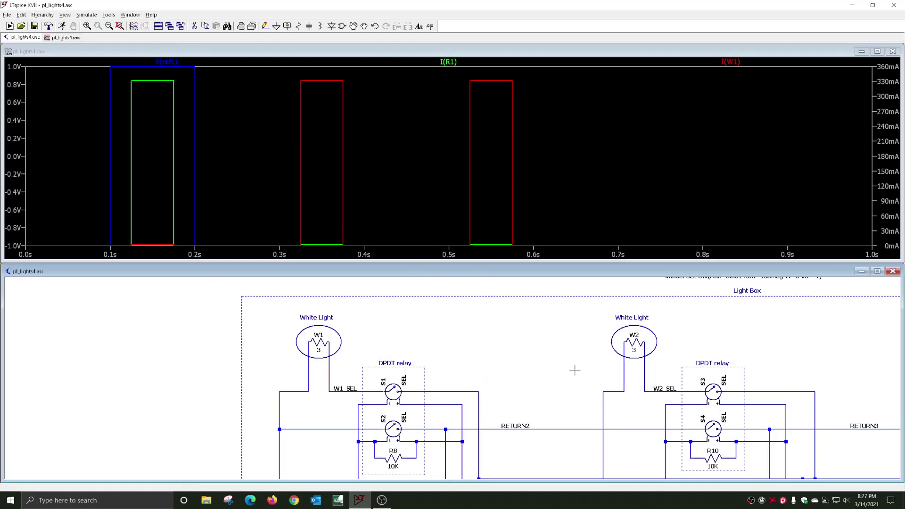
pyautogui.moveTo(186, 431); pyautogui.dragTo(151, 347)
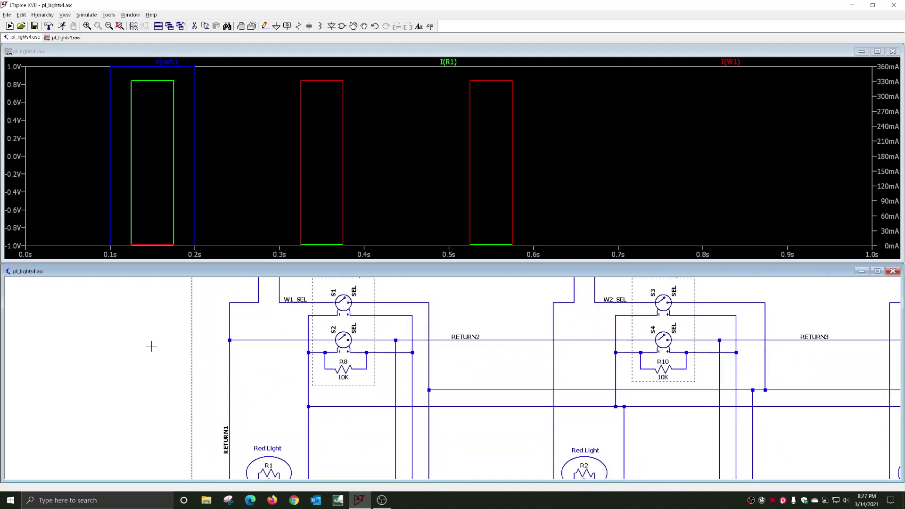
pyautogui.click(877, 271)
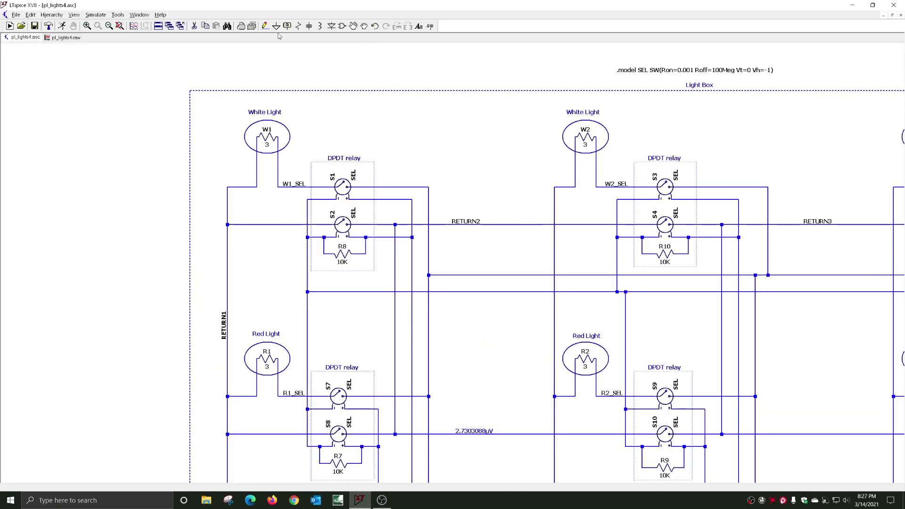
# Zoom back and center the whole light-box schematic with all reference switch circuits.
pyautogui.click(114, 27)
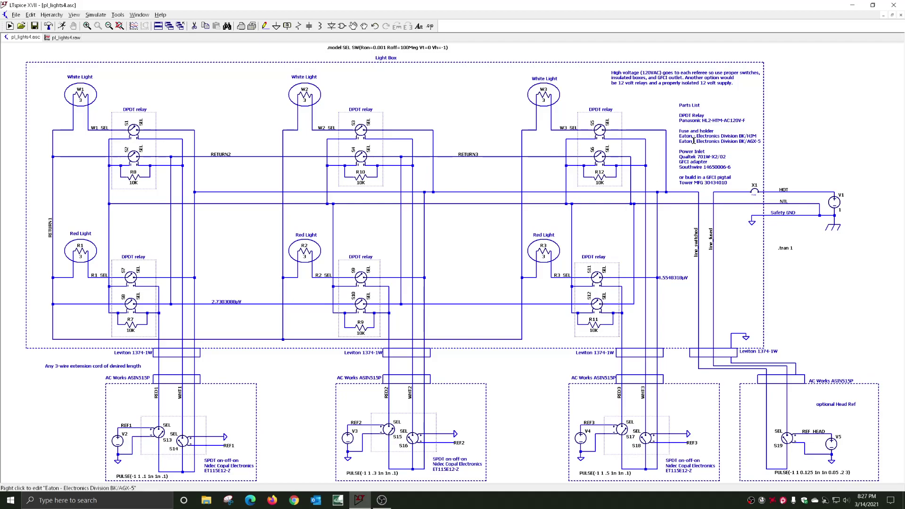
pyautogui.moveTo(693, 141); pyautogui.dragTo(700, 134)
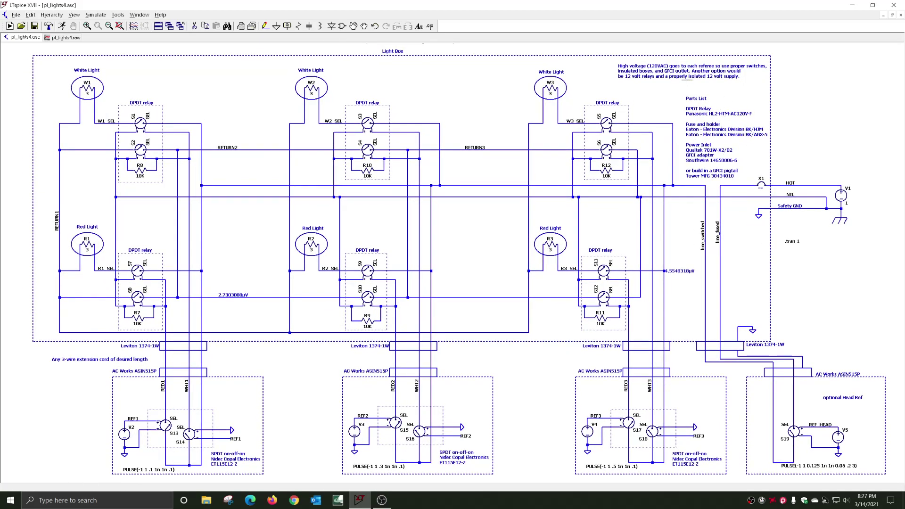